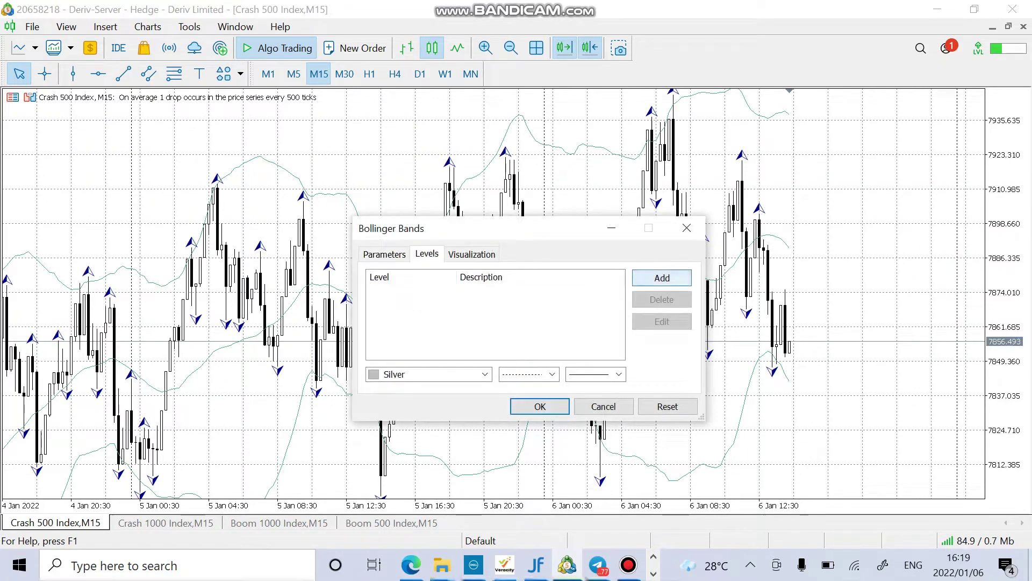
- Review the Bollinger Bands parameters on the Crash 500 Index chart, including period, deviations and applied price
click(661, 277)
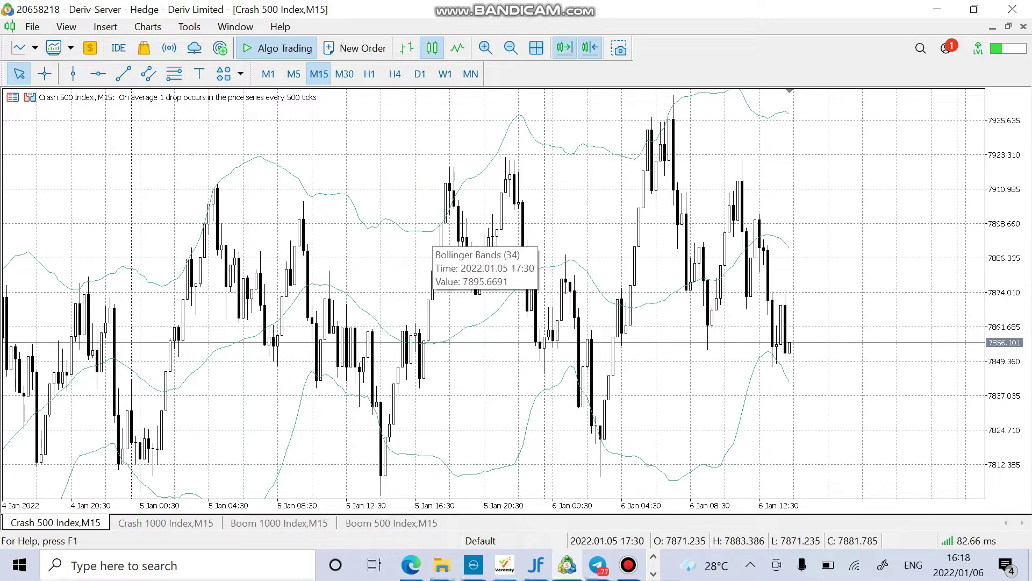
double_click(432, 234)
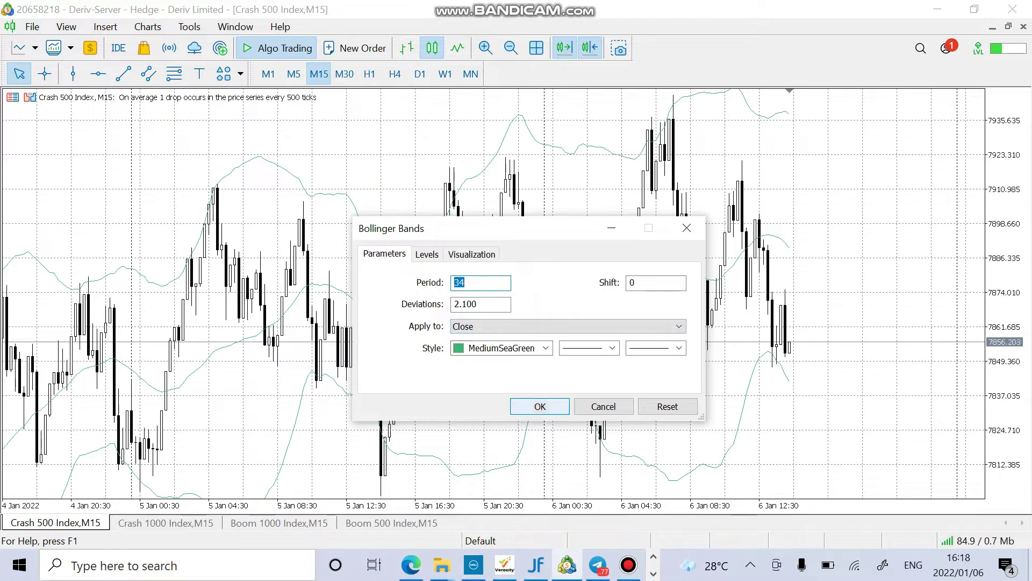
click(540, 406)
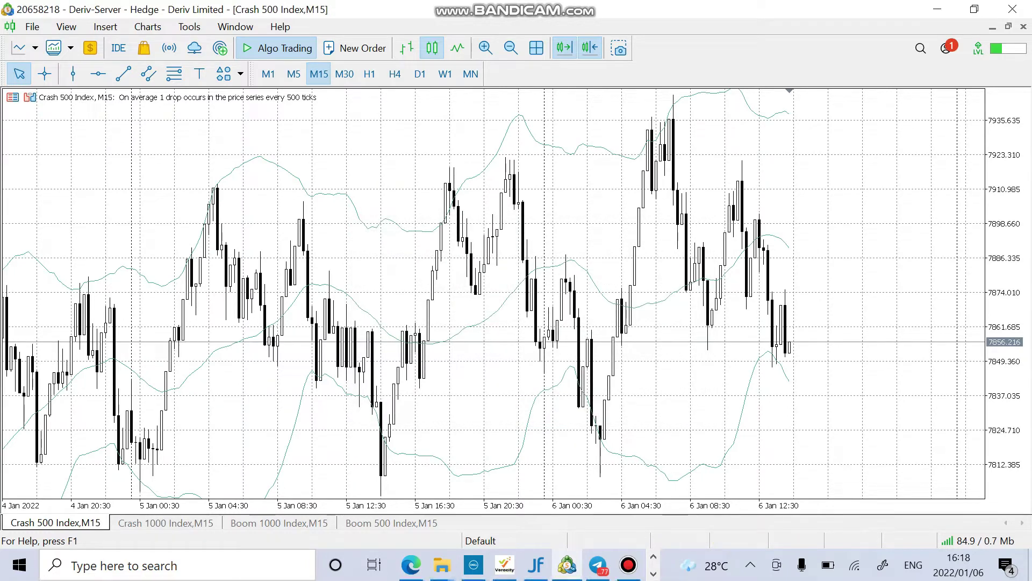
- Add the Fractals indicator to the Crash 500 Index M15 chart with the DarkBlue style
click(104, 26)
mouse_move(87, 45)
key(Return)
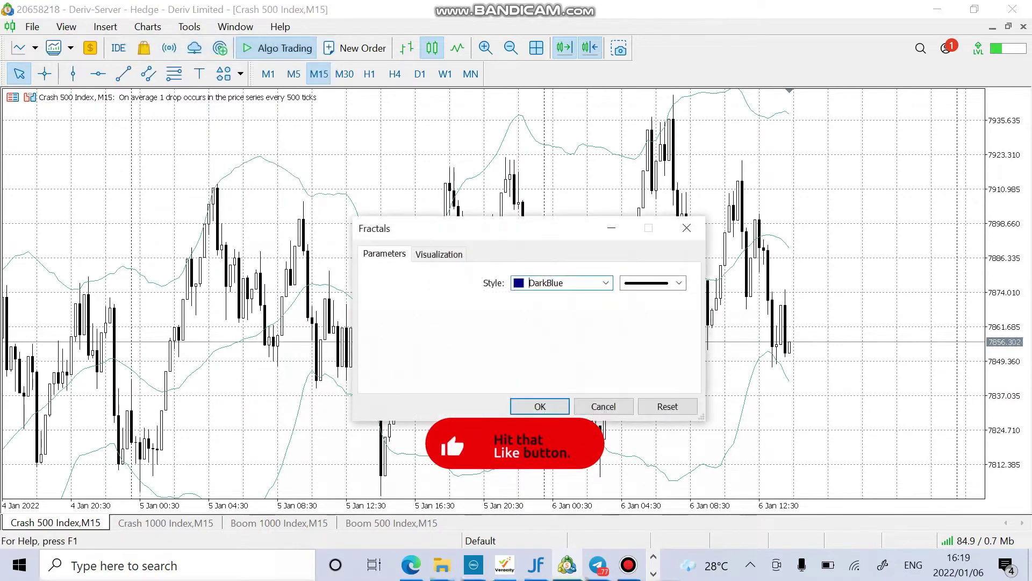
key(Return)
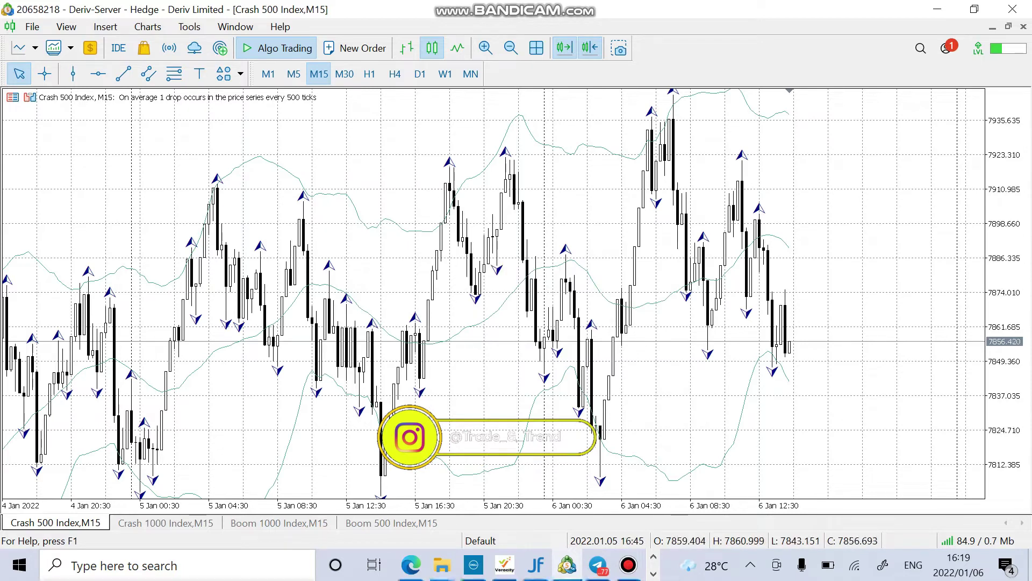
- Add levels 1.15 and -1.15 to the Bollinger Bands indicator
double_click(427, 230)
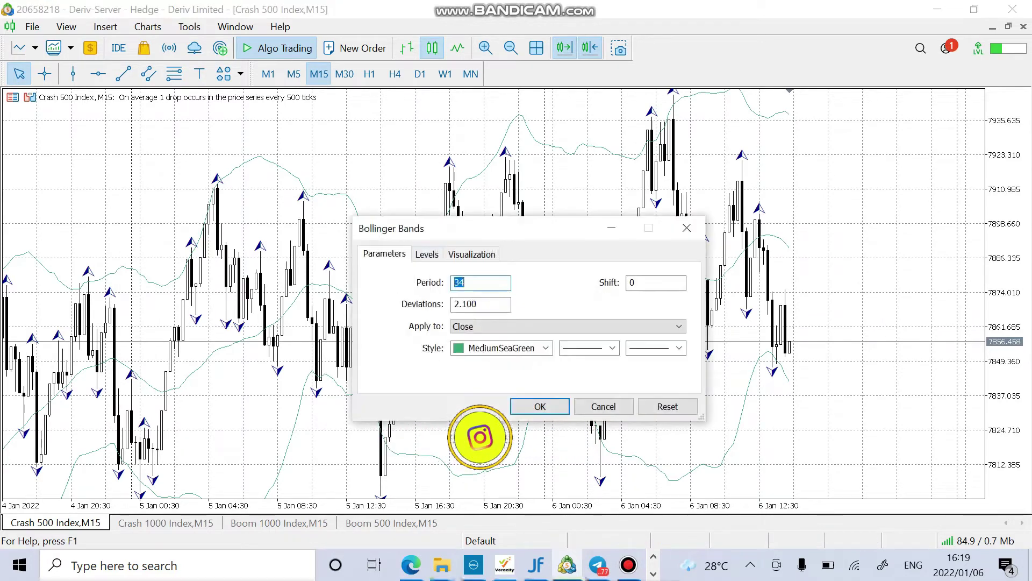
click(426, 253)
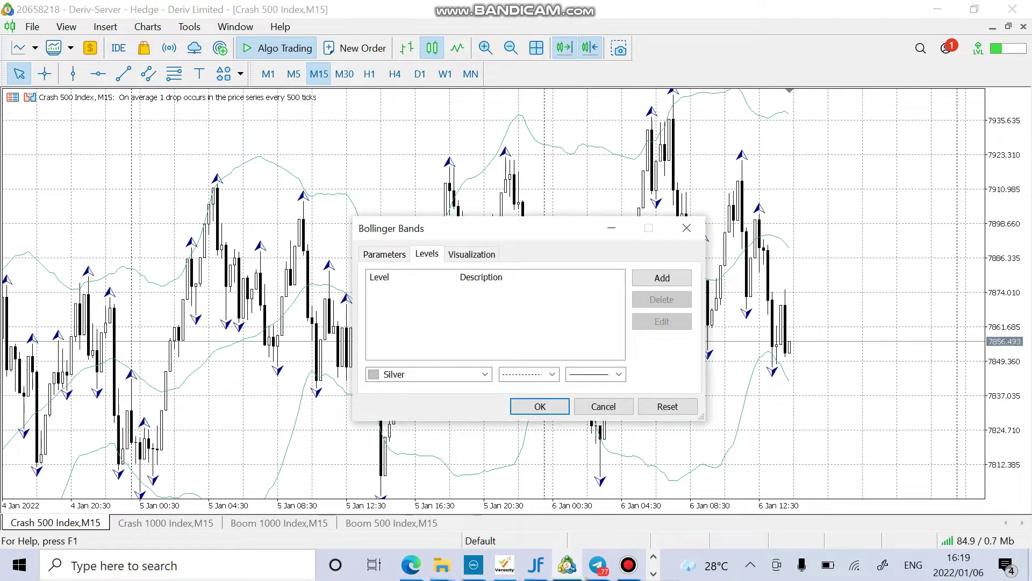
click(661, 278)
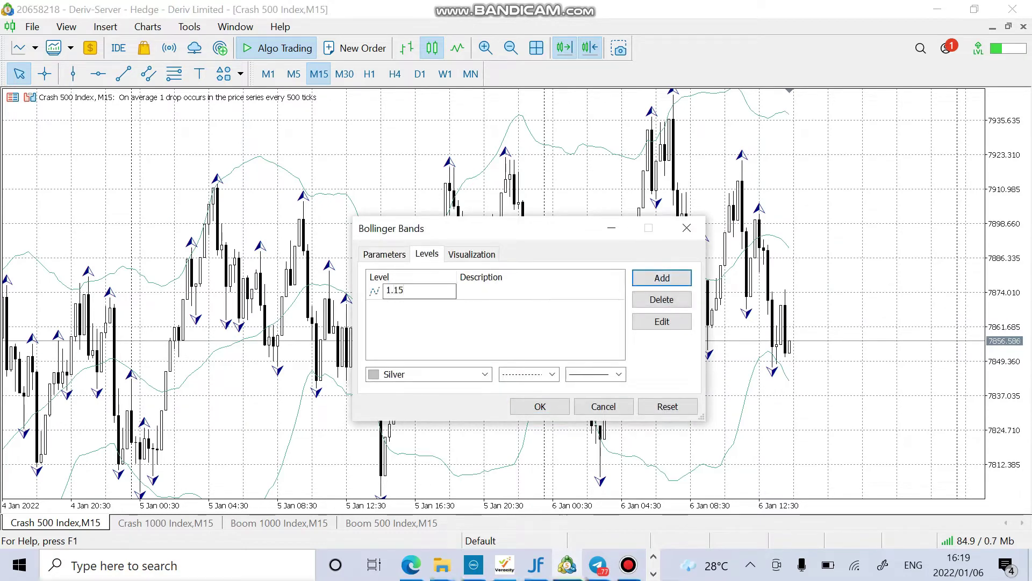
text(1.15)
key(Return)
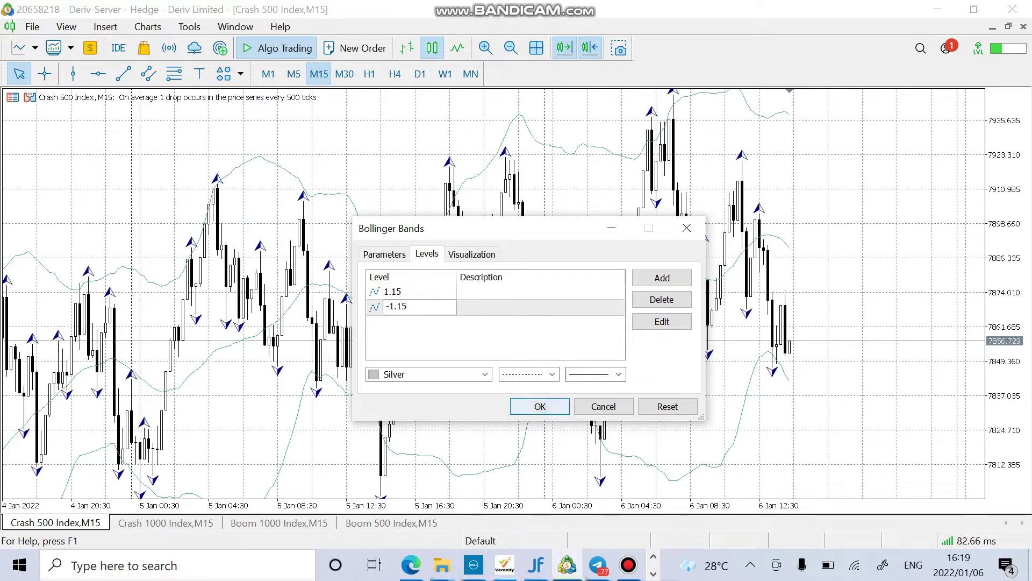
- Set the Bollinger Bands level lines to the second-thickest line width and apply the settings
click(619, 374)
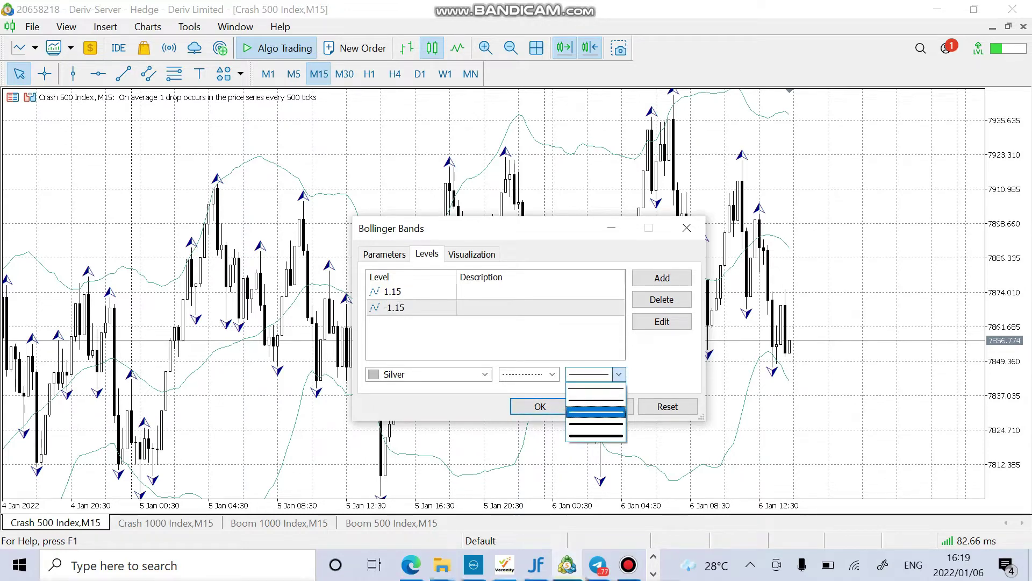
click(595, 424)
click(539, 406)
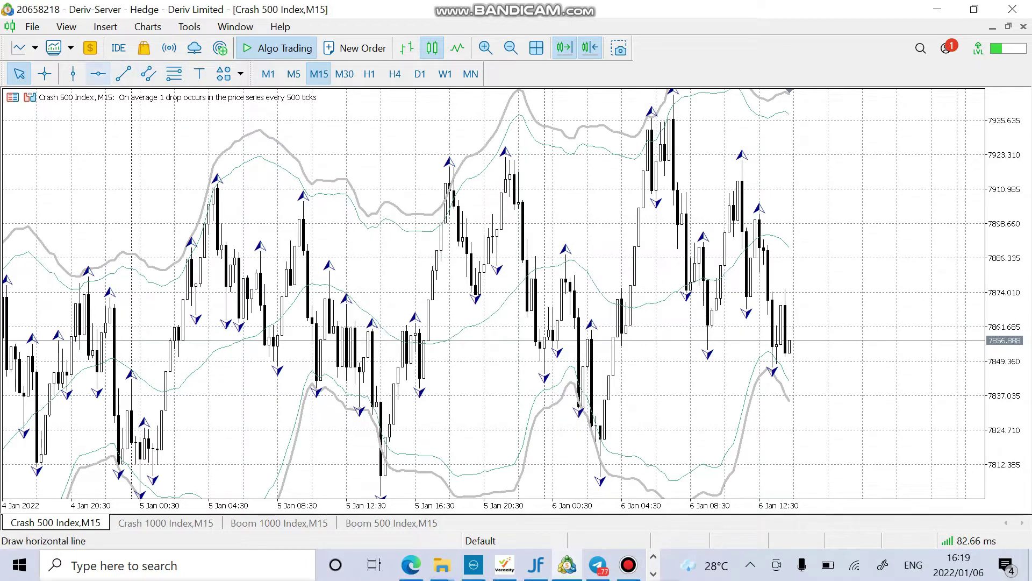
- Draw a horizontal line at about 7916.556 across the 5 January peaks and inspect the nearby highs with the crosshair
click(97, 74)
click(449, 173)
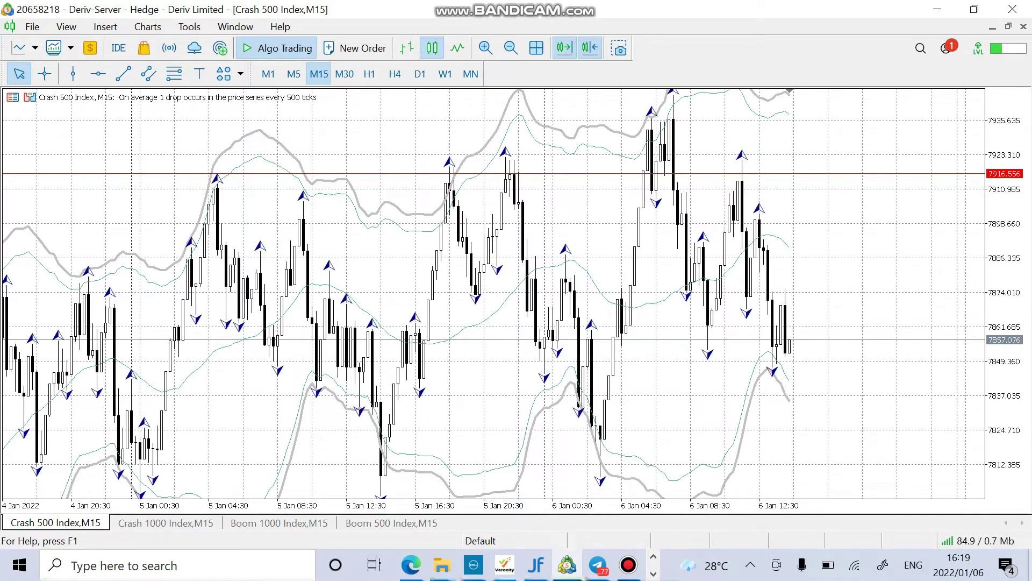
click(44, 73)
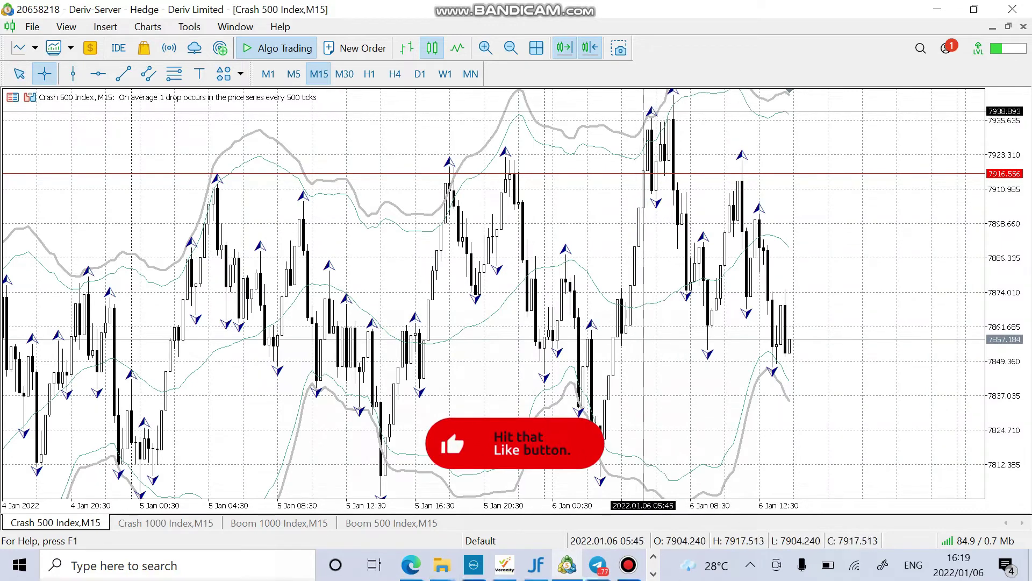
mouse_move(687, 97)
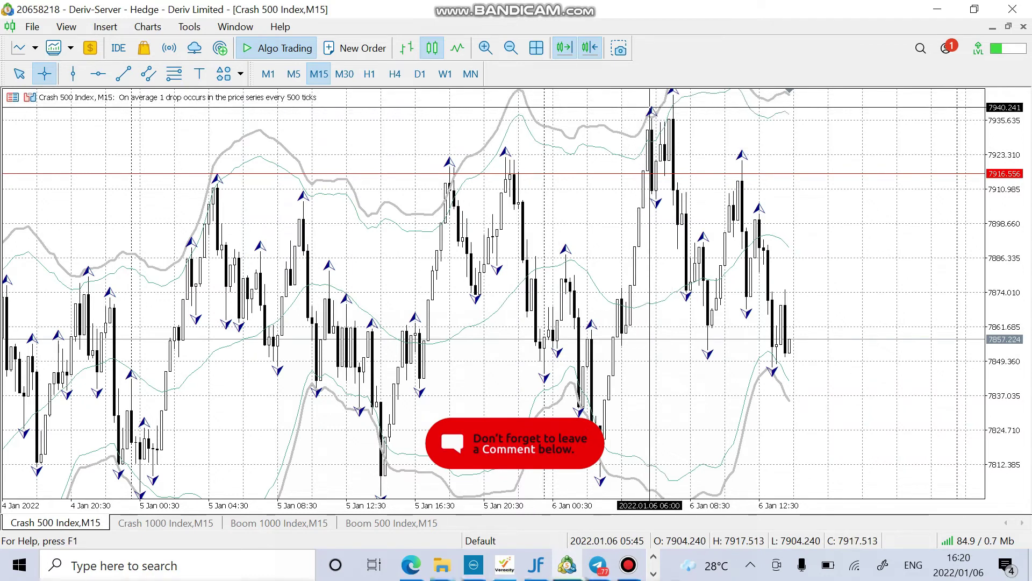
mouse_move(665, 164)
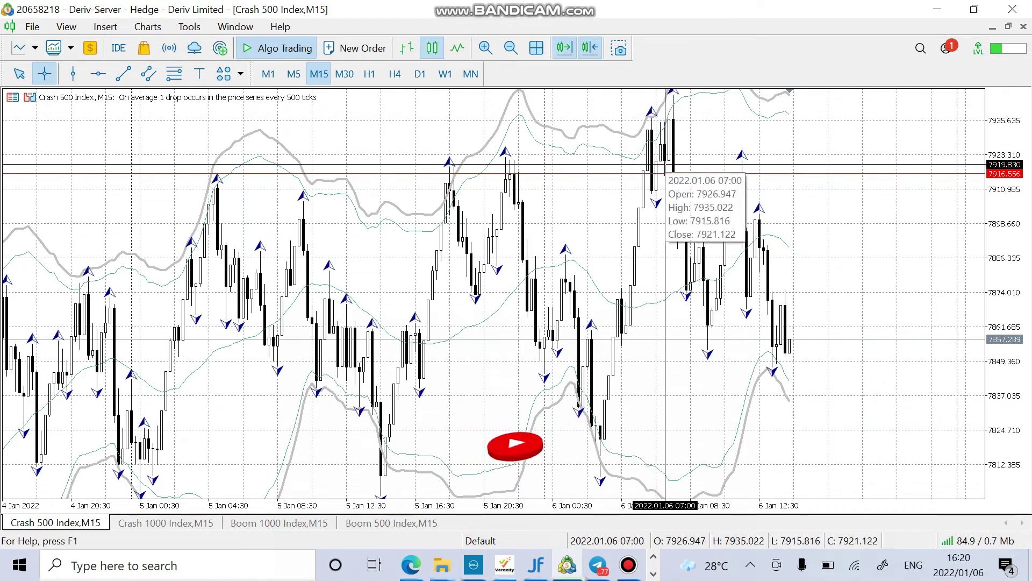
key(Escape)
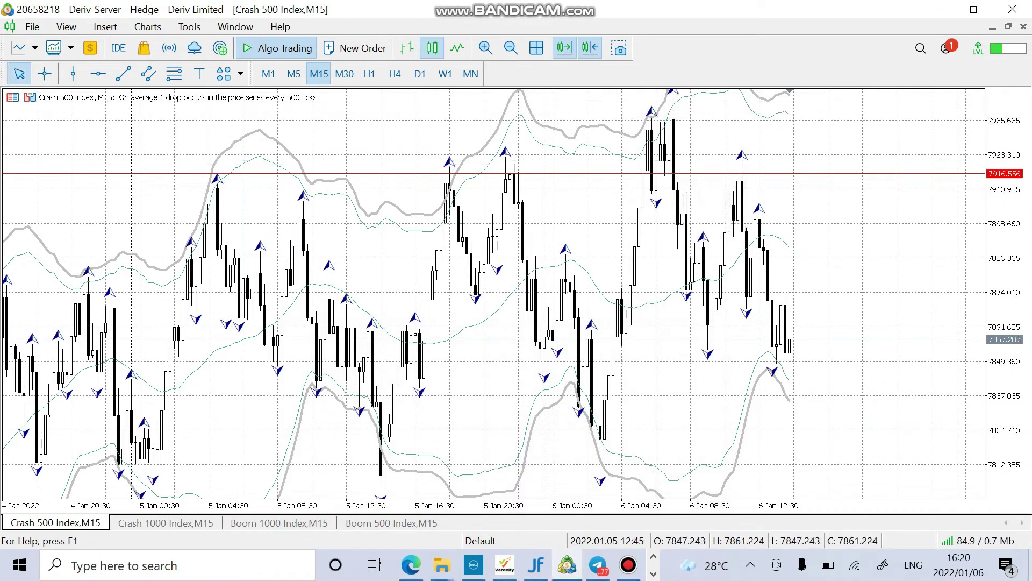
click(45, 74)
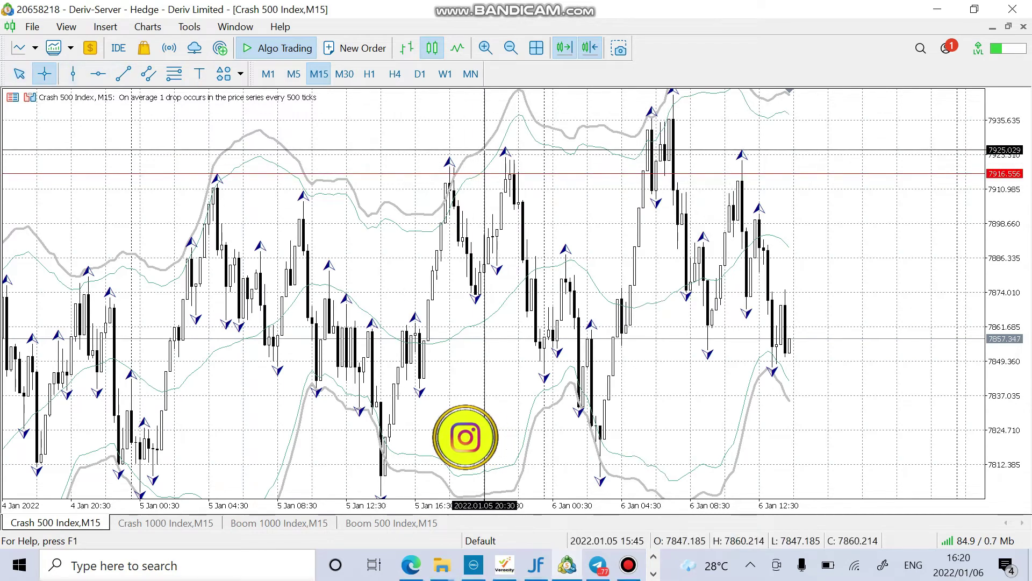
key(Escape)
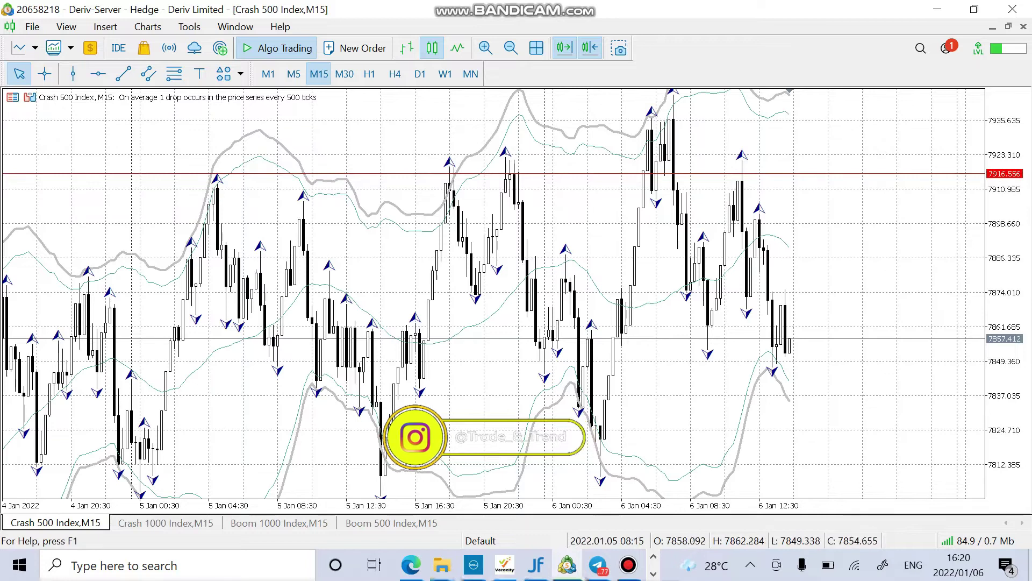
- Examine the earlier Crash 500 Index price action and the 3 January 07:00 swing high with the crosshair
scroll(479, 436, up, 5)
scroll(480, 437, down, 5)
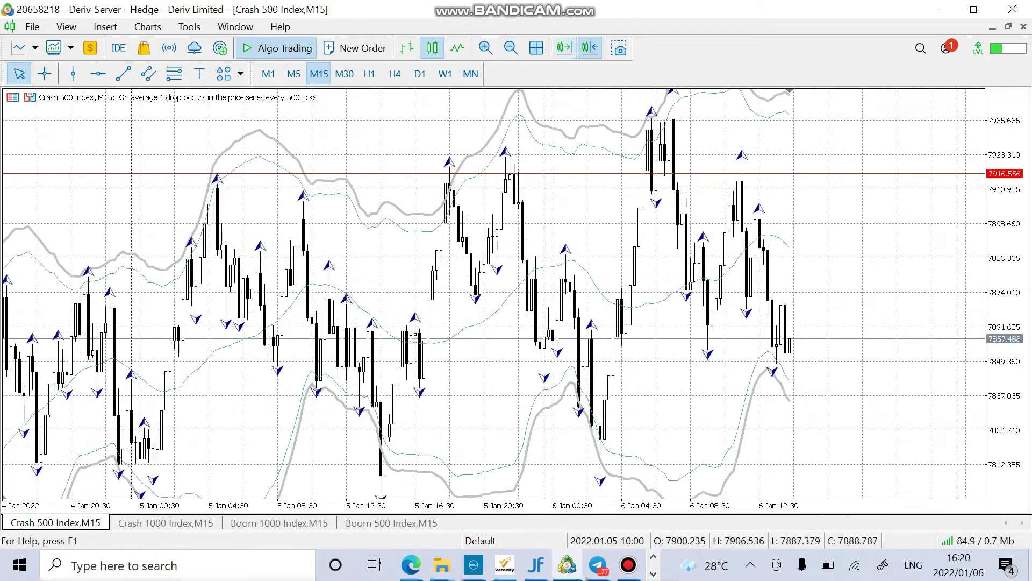
scroll(505, 436, up, 5)
scroll(505, 436, up, 6)
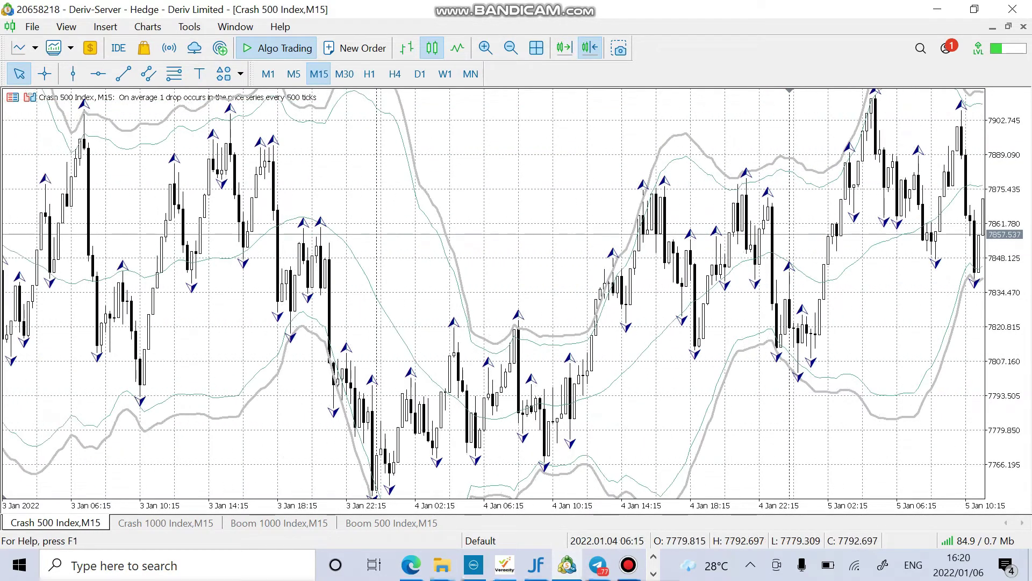
scroll(494, 293, up, 3)
scroll(494, 294, up, 2)
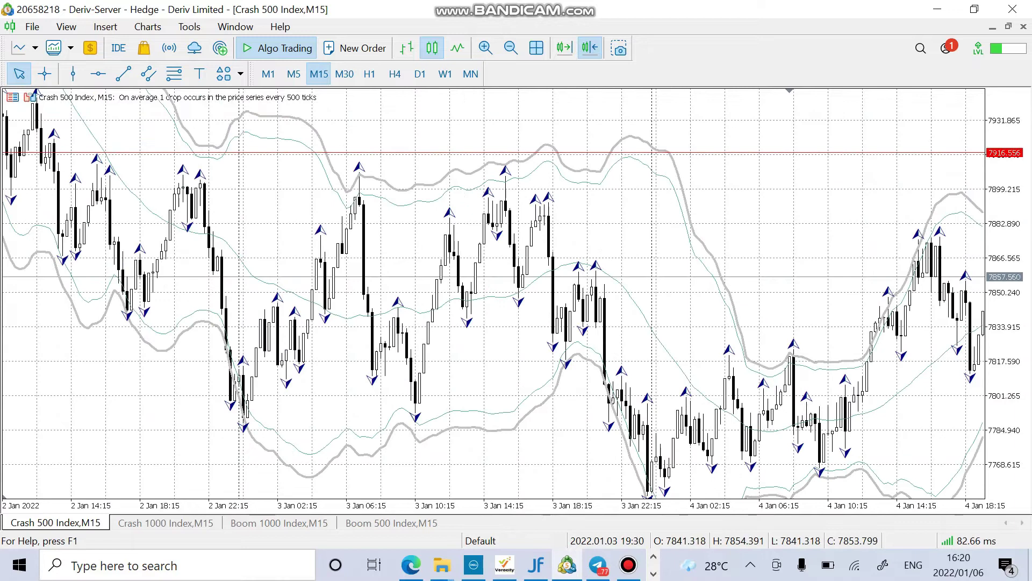
click(44, 73)
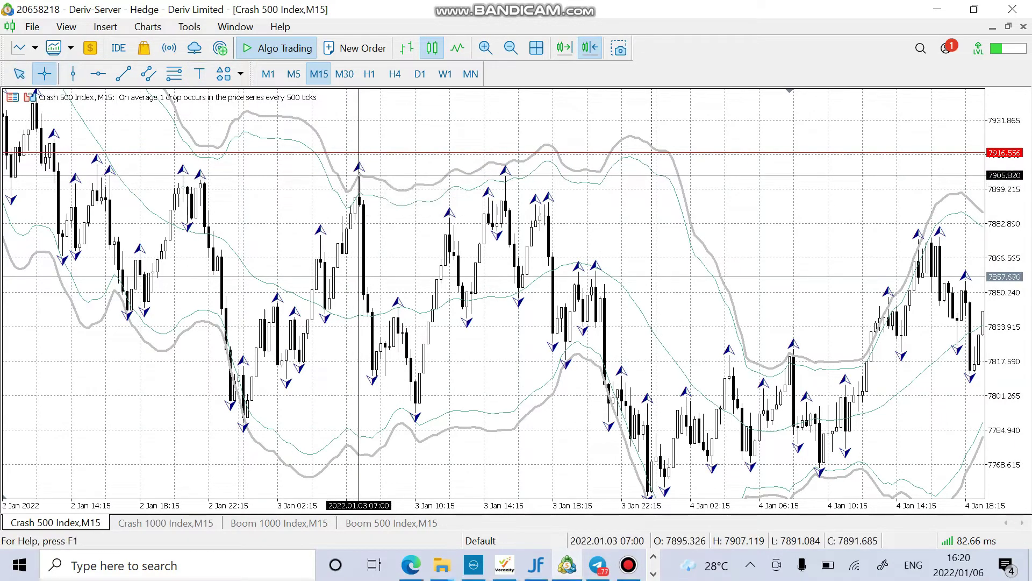
key(Escape)
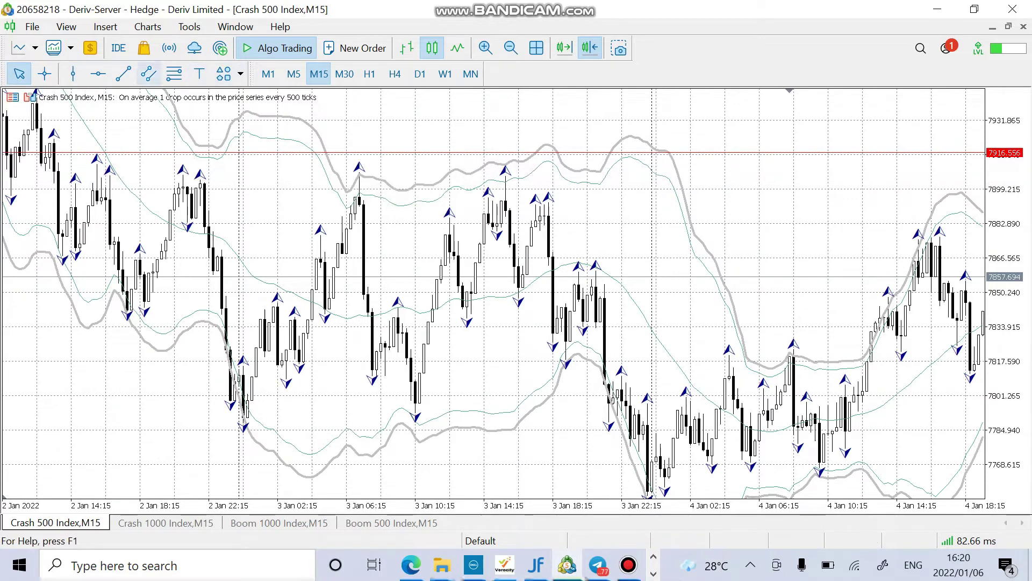
- Draw a horizontal line at about 7900.274 through the 2 January highs and inspect the 3 January peak against it
click(99, 74)
click(187, 187)
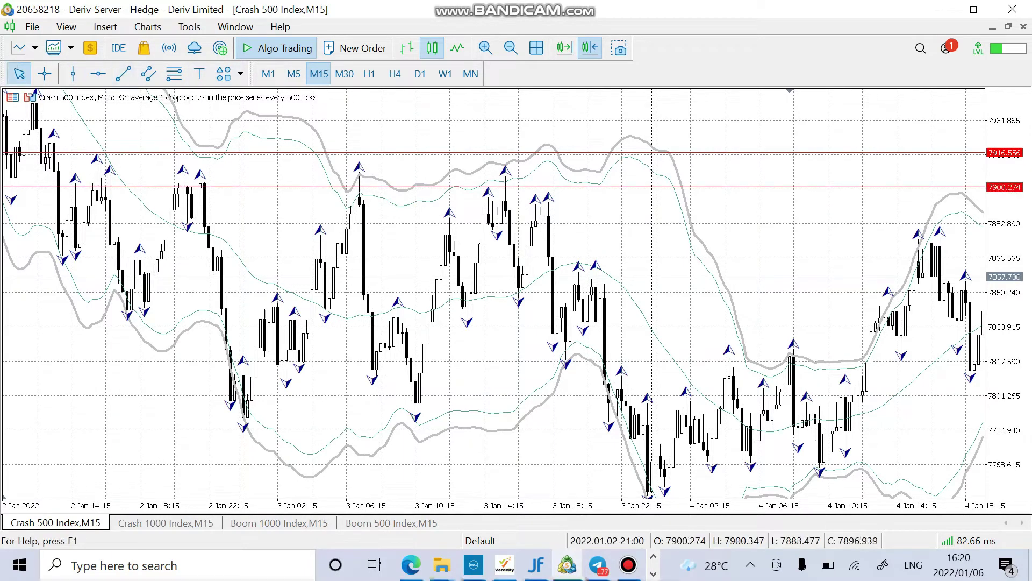
click(45, 74)
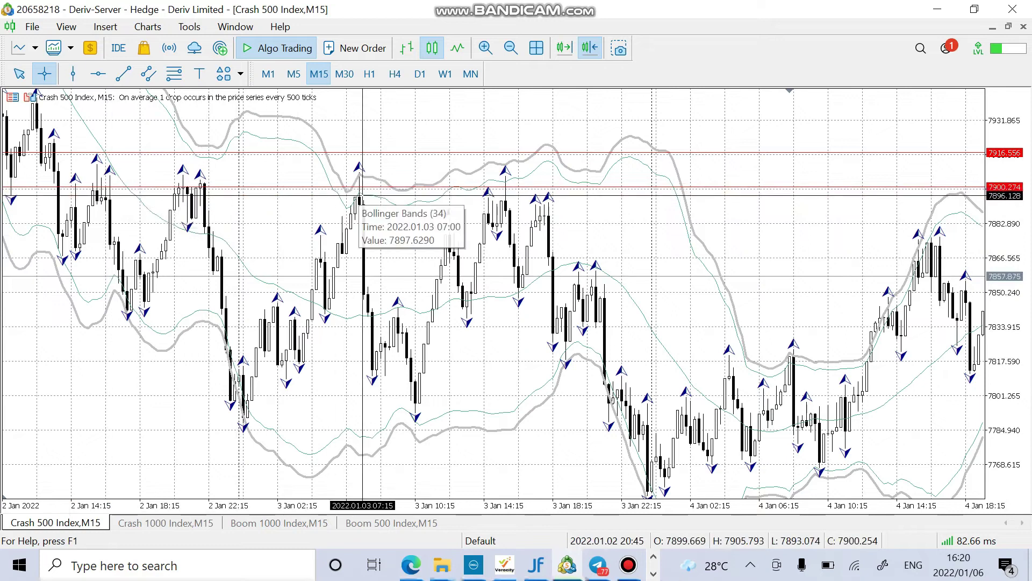
mouse_move(365, 175)
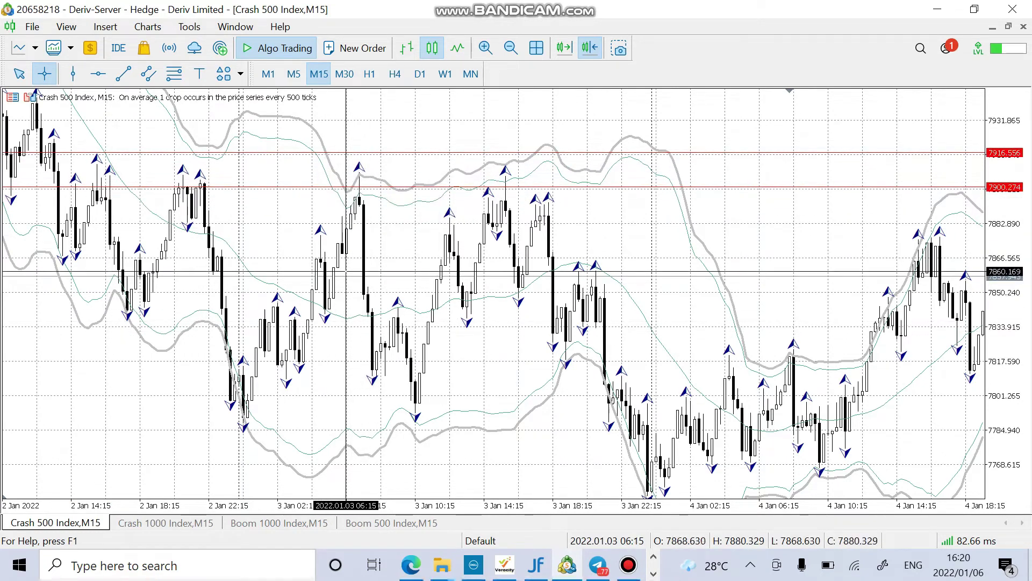
key(Escape)
drag(301, 272, 551, 272)
scroll(494, 293, up, 7)
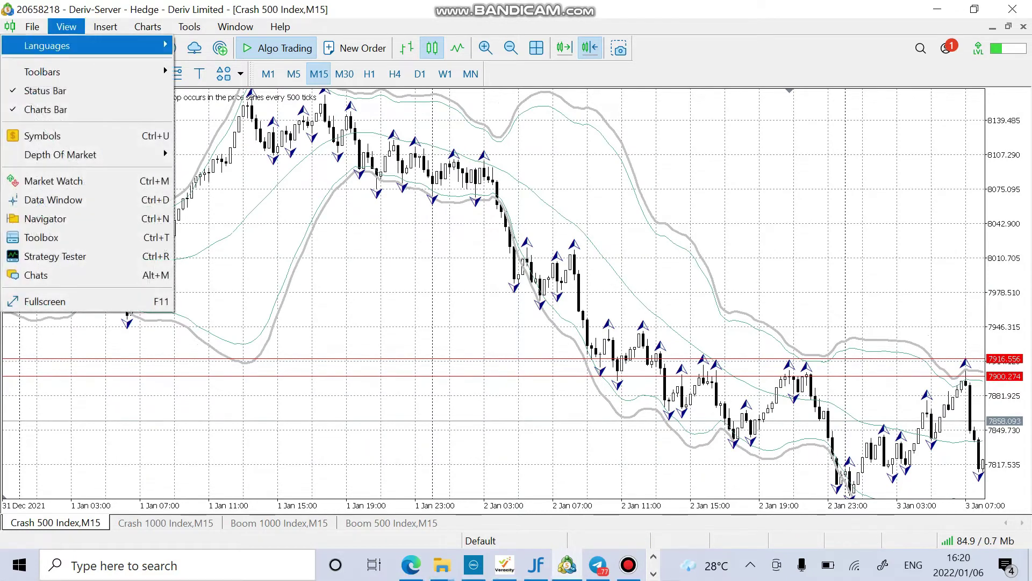
- Load the Boom 1000 Index into the current M15 chart in place of Crash 500 Index, showing its latest candles
click(51, 178)
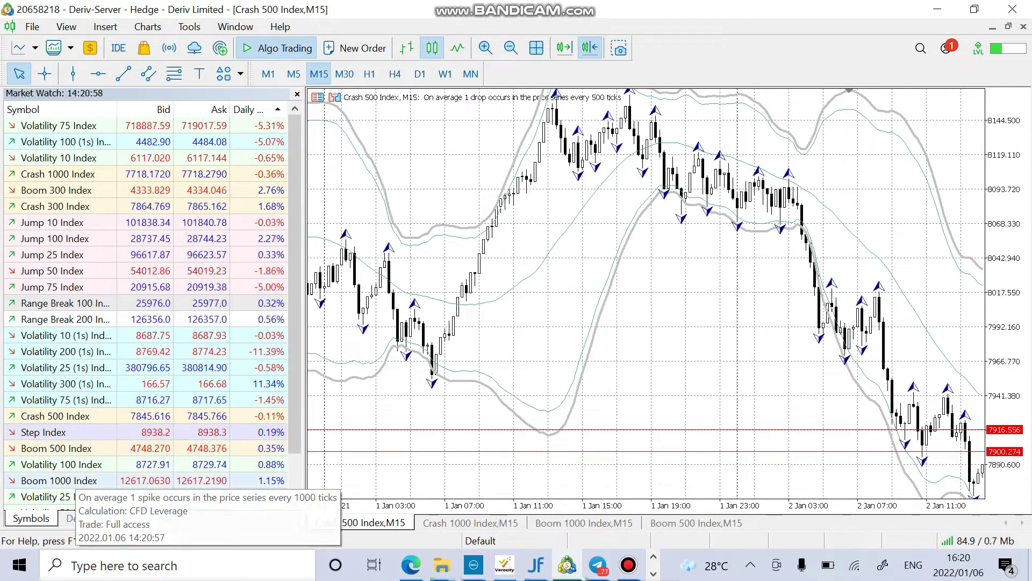
drag(74, 480, 526, 301)
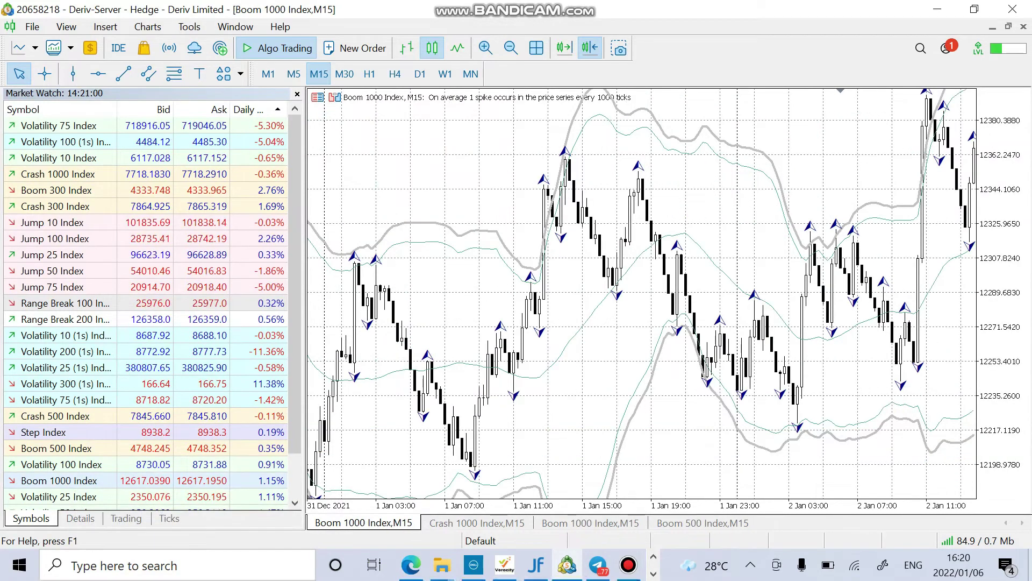
key(ctrl+m)
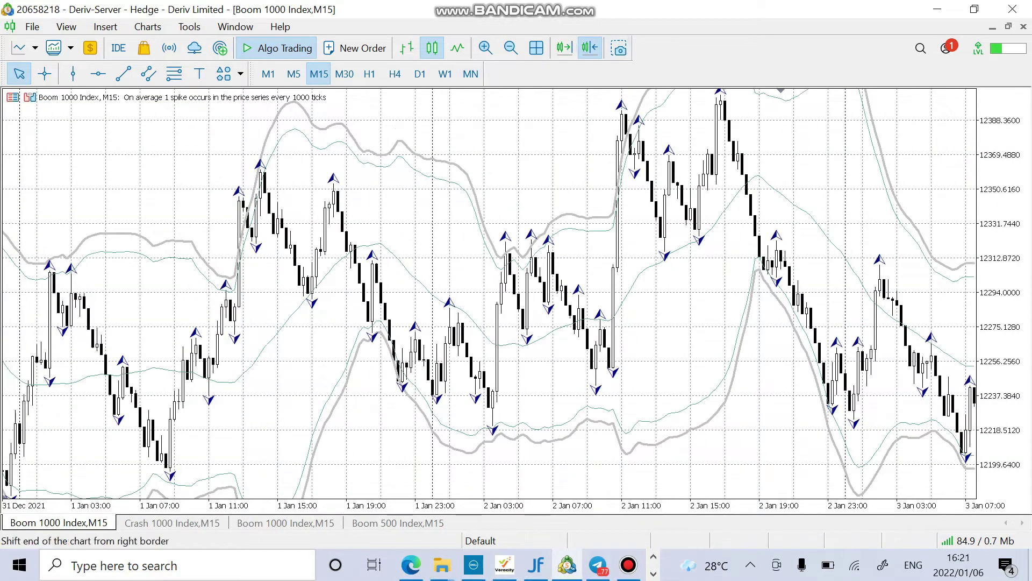
key(End)
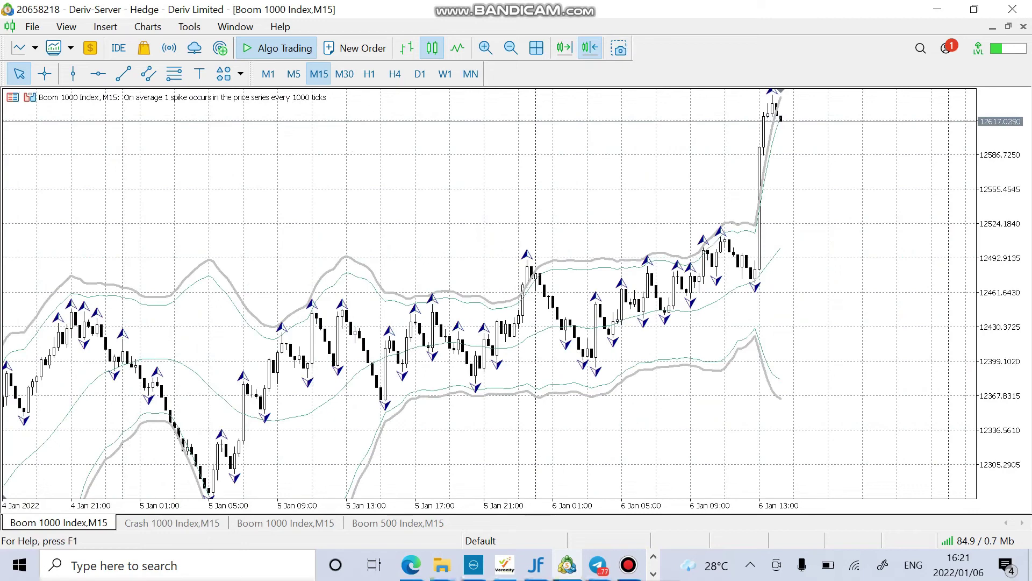
- Examine the Boom 1000 Index swing low around 3 January 13:30 against the lower bands with the crosshair
drag(454, 301, 690, 301)
scroll(489, 293, left, 5)
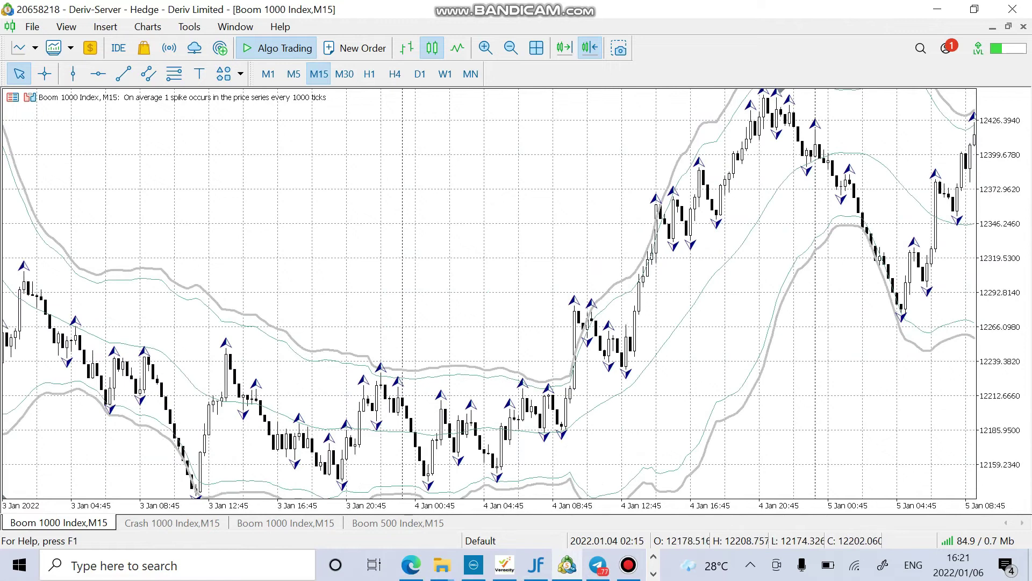
scroll(489, 293, left, 5)
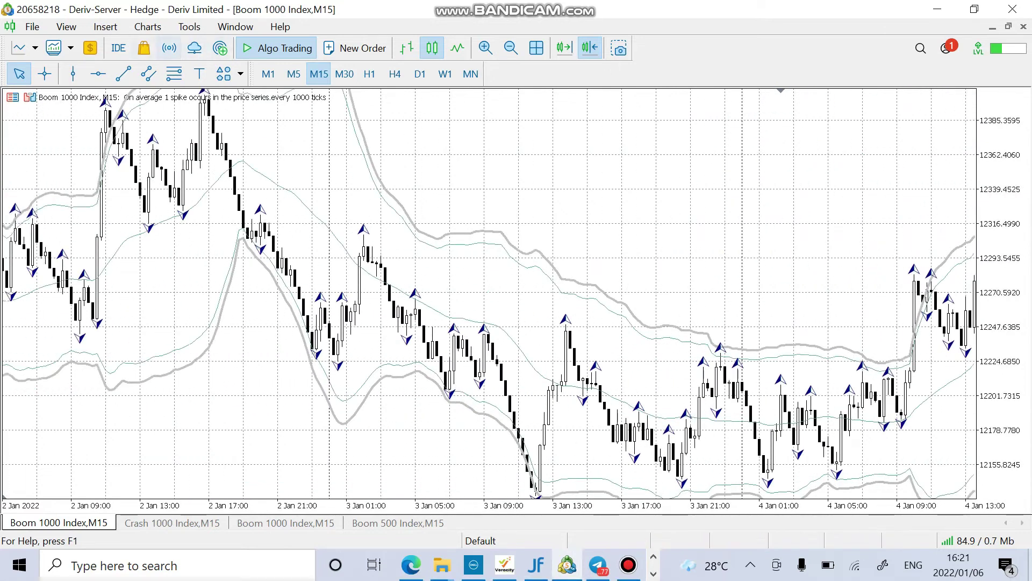
click(45, 73)
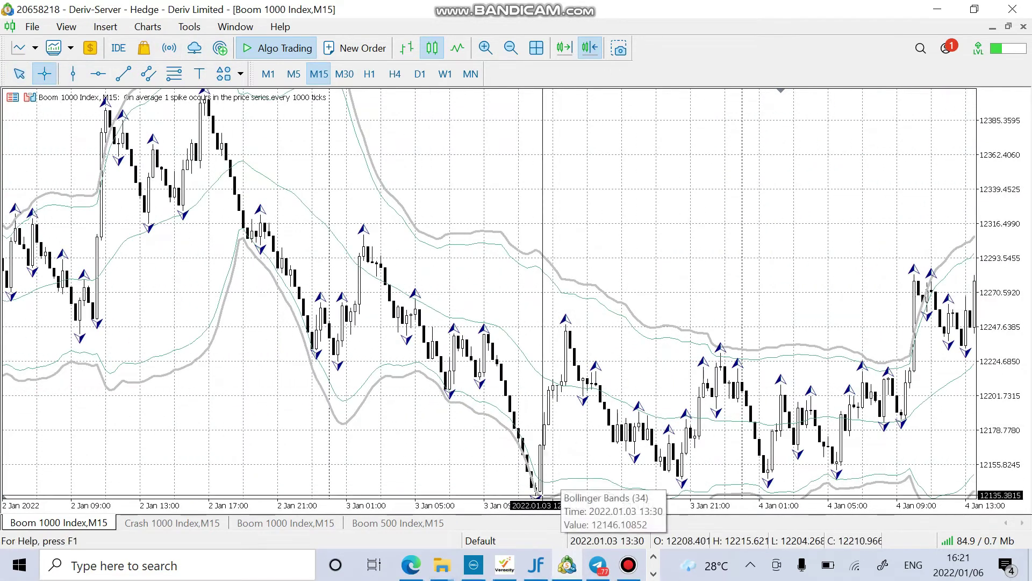
click(19, 73)
- Examine the Boom 1000 Index lows of 30 and 31 December against the lower bands with the crosshair
drag(255, 293, 518, 293)
scroll(489, 293, left, 6)
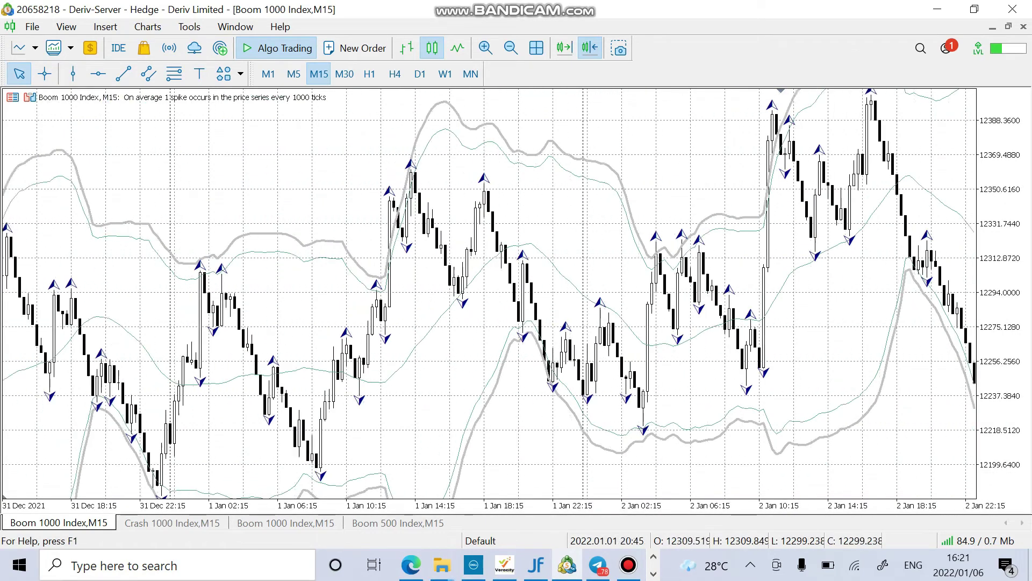
scroll(489, 293, left, 6)
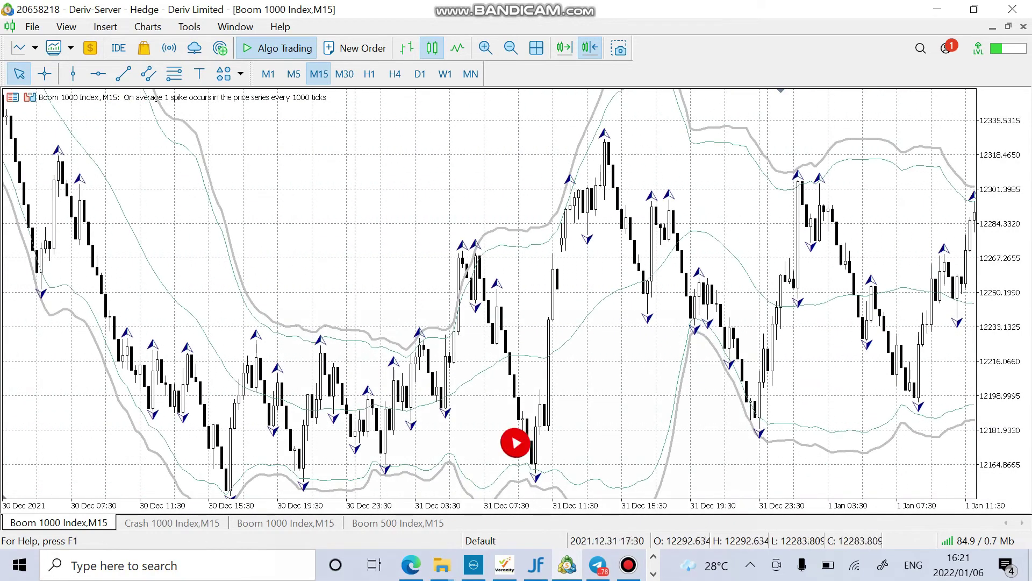
click(45, 73)
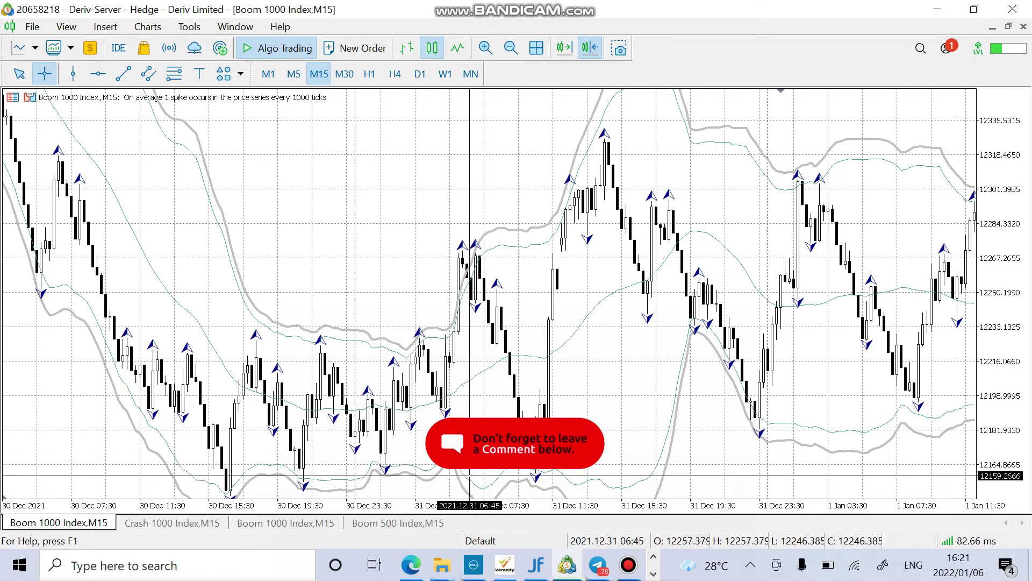
mouse_move(458, 467)
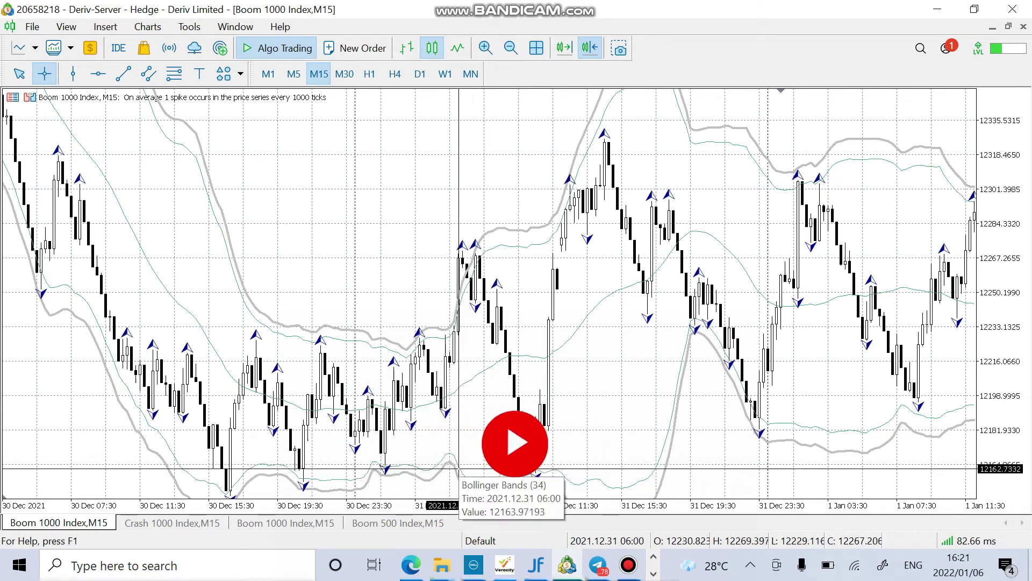